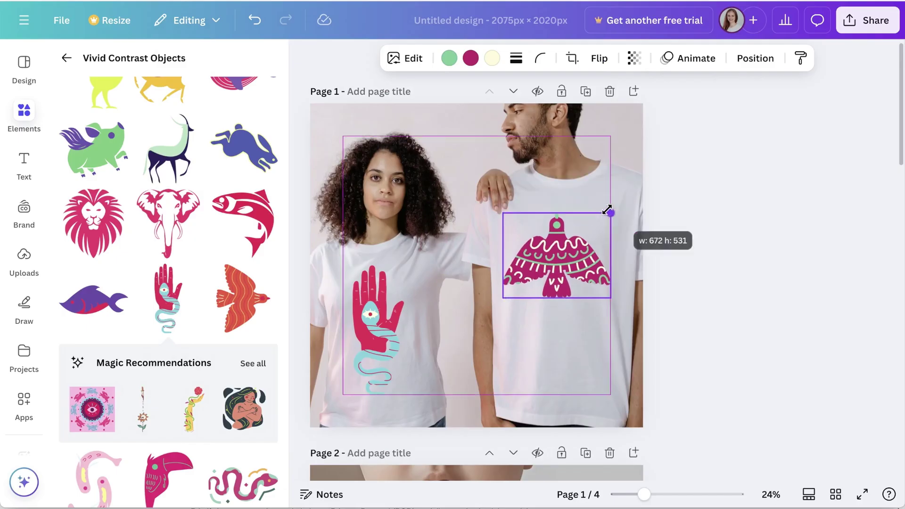
Finish the bird graphic and tilt the hand graphic on the woman's shirt to about -1°
click(634, 58)
click(395, 296)
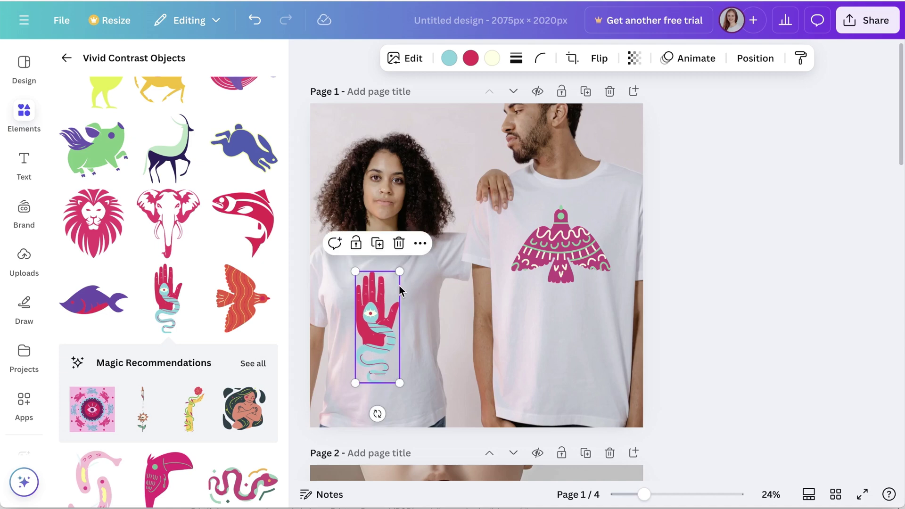
click(634, 58)
drag(361, 408, 366, 408)
Download only page 1 of the Canva mockup design
click(863, 20)
click(662, 289)
click(759, 300)
click(875, 117)
click(741, 265)
click(735, 372)
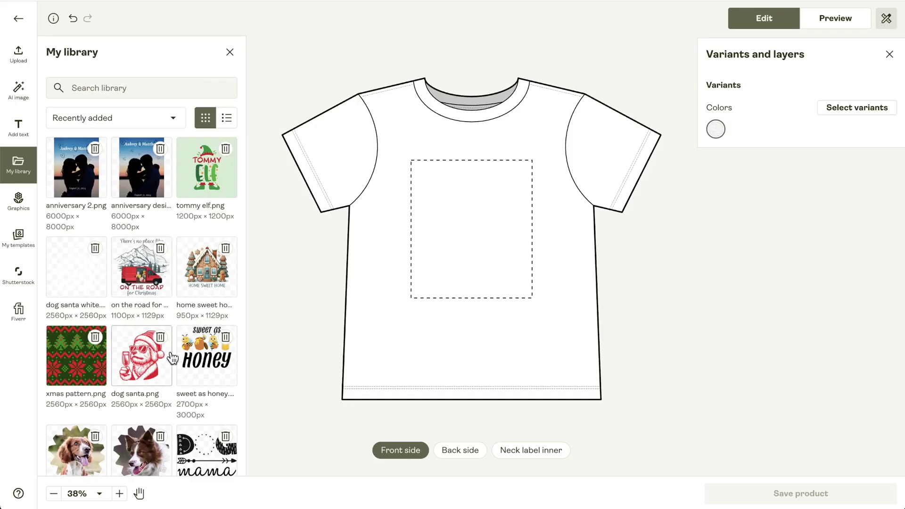
Place the sweet as honey design, add Heather Mauve and Heather Columbia Blue variants, and preview Mauve
click(198, 354)
click(842, 108)
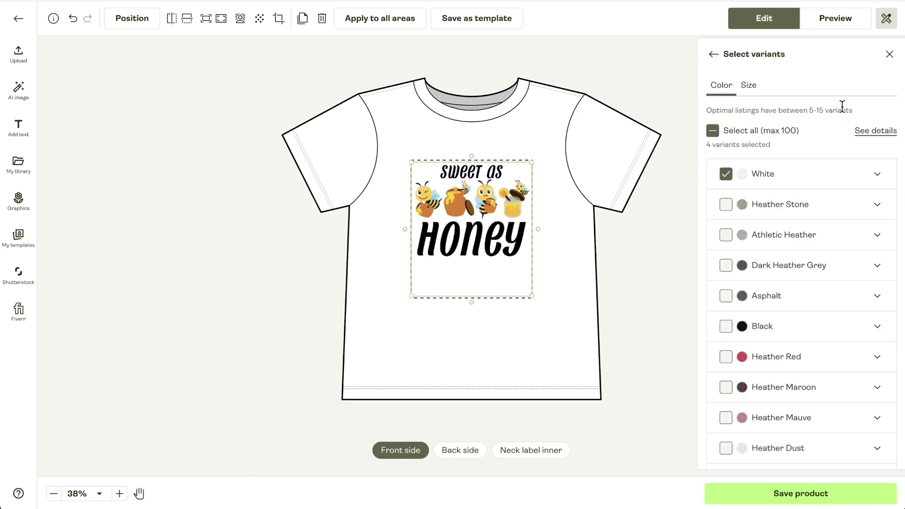
scroll(791, 254, down, 3)
click(724, 308)
scroll(733, 329, down, 3)
click(732, 356)
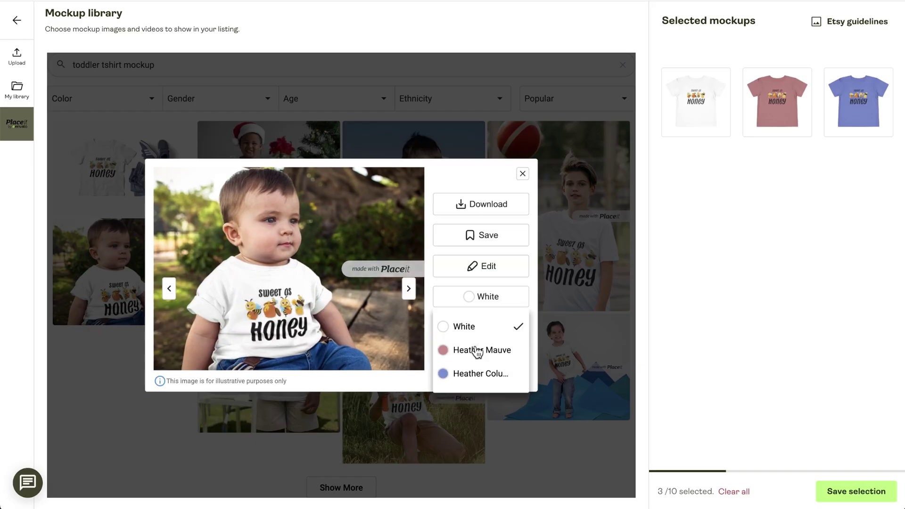
click(490, 354)
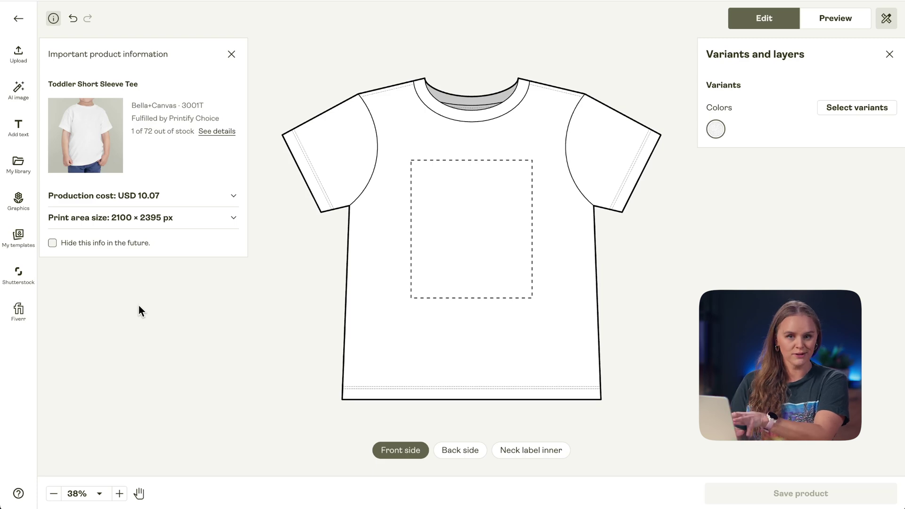
Put the sweet as honey design from My library on the shirt front, add Heather Mauve and Heather Columbia Blue, and save the product
click(18, 165)
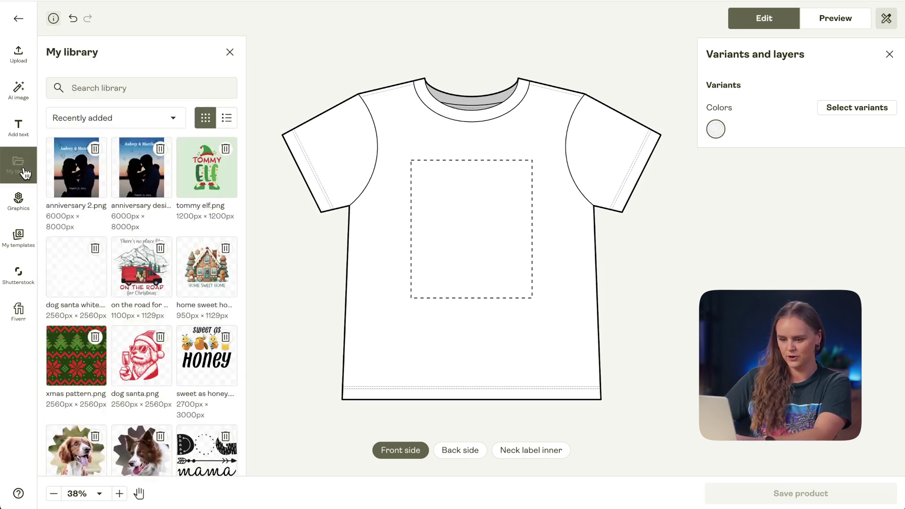
click(202, 359)
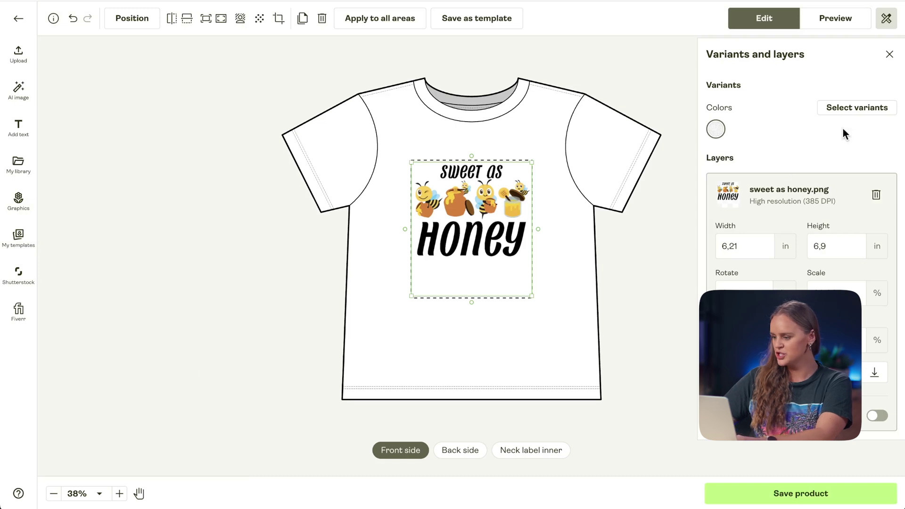
click(842, 107)
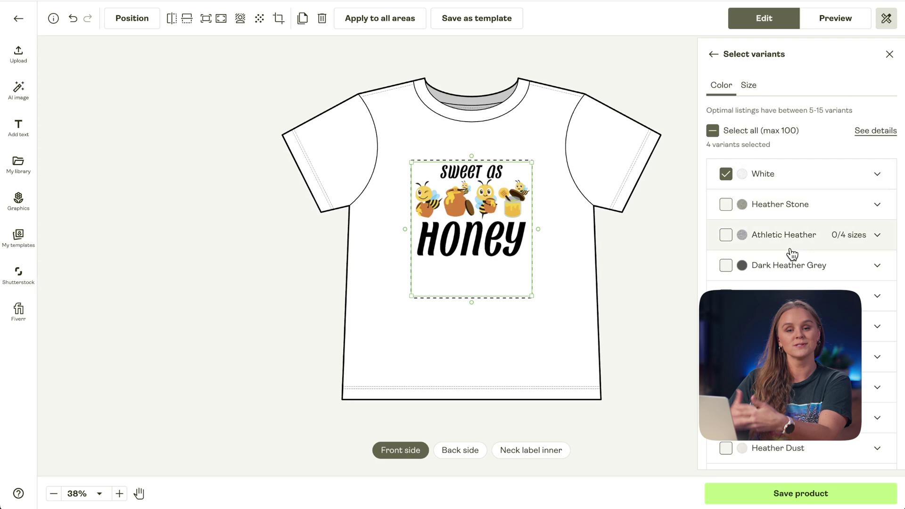
scroll(791, 254, down, 3)
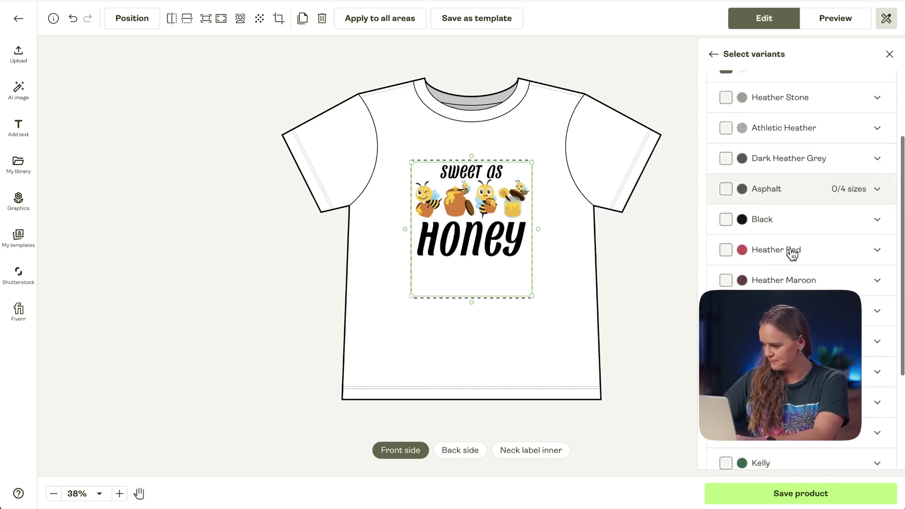
click(725, 309)
scroll(801, 283, down, 4)
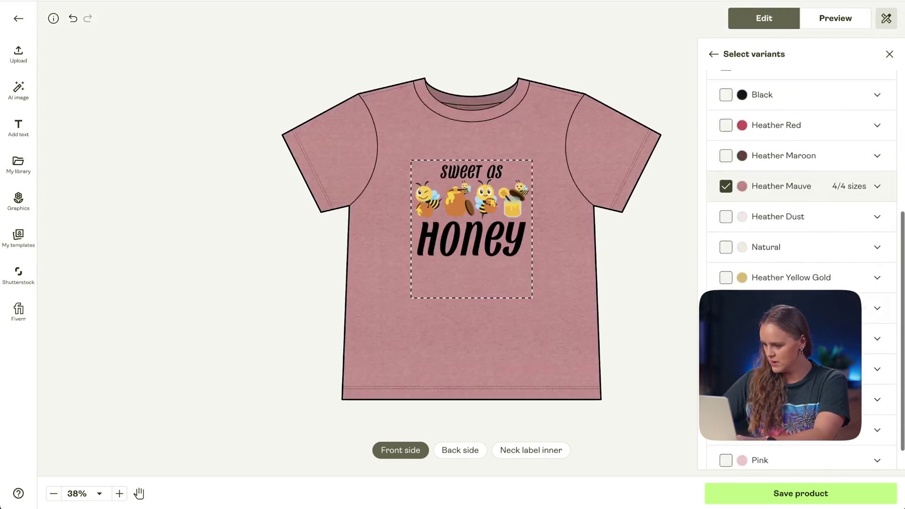
click(725, 353)
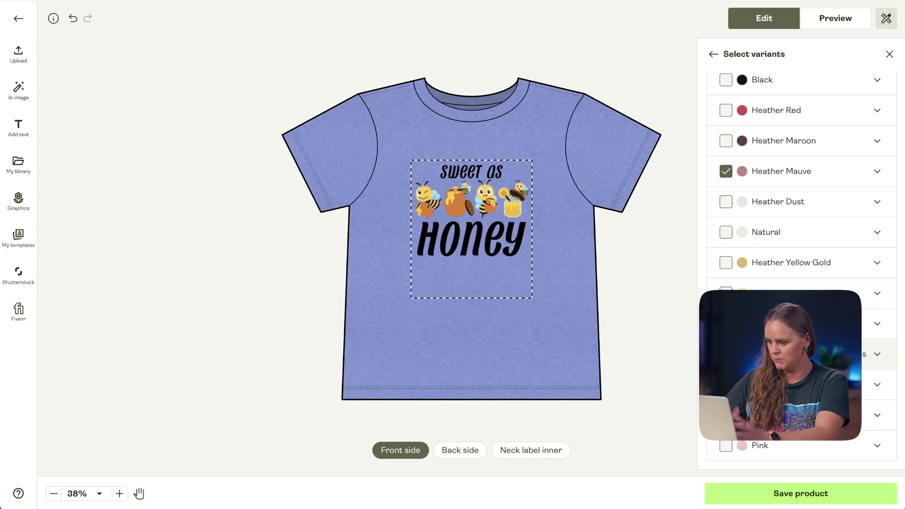
click(768, 495)
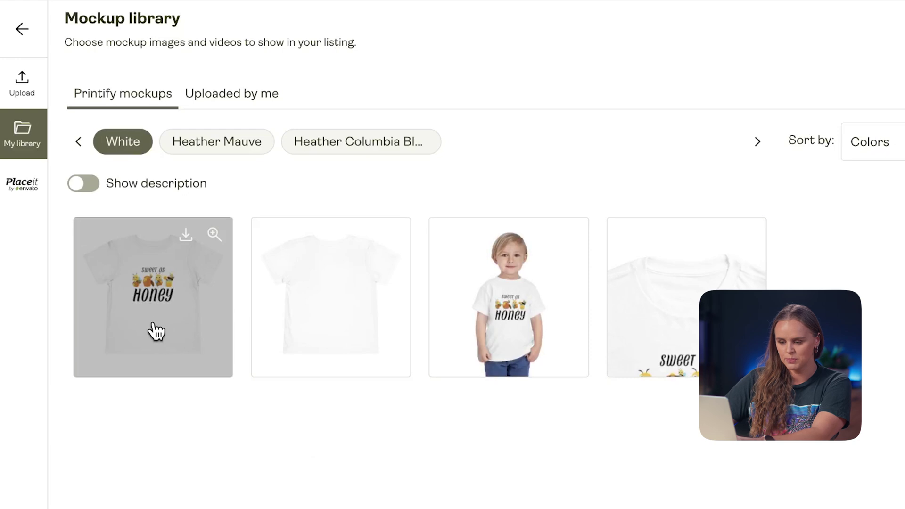
Load the Placeit mockup gallery and review its Color, Gender, Age, Ethnicity and sort filters
click(29, 191)
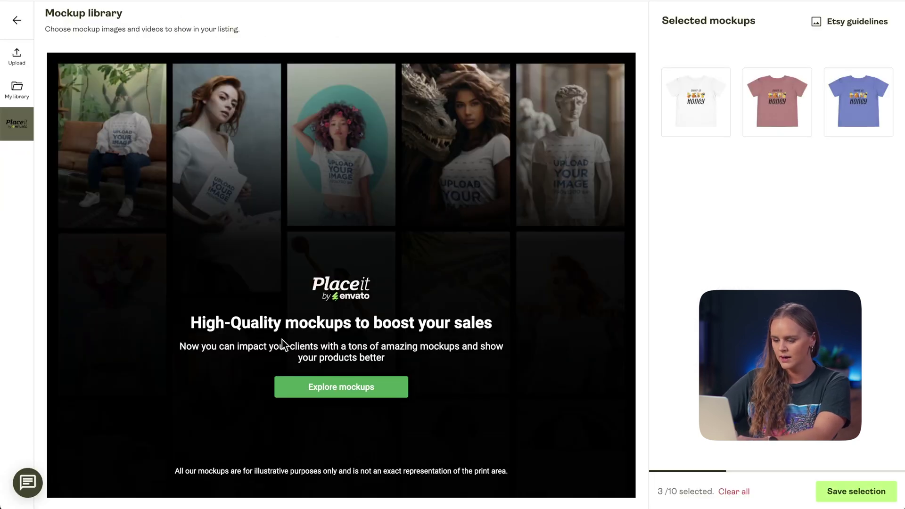
click(333, 388)
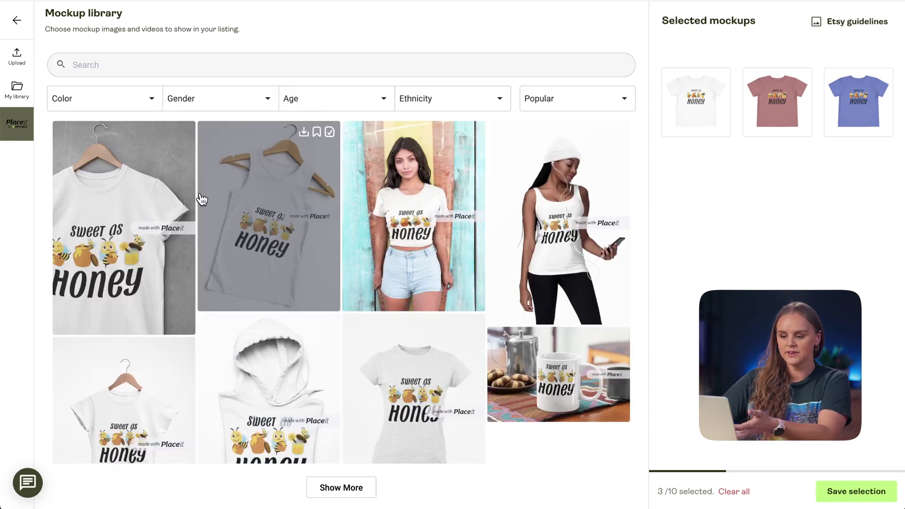
click(157, 108)
click(235, 106)
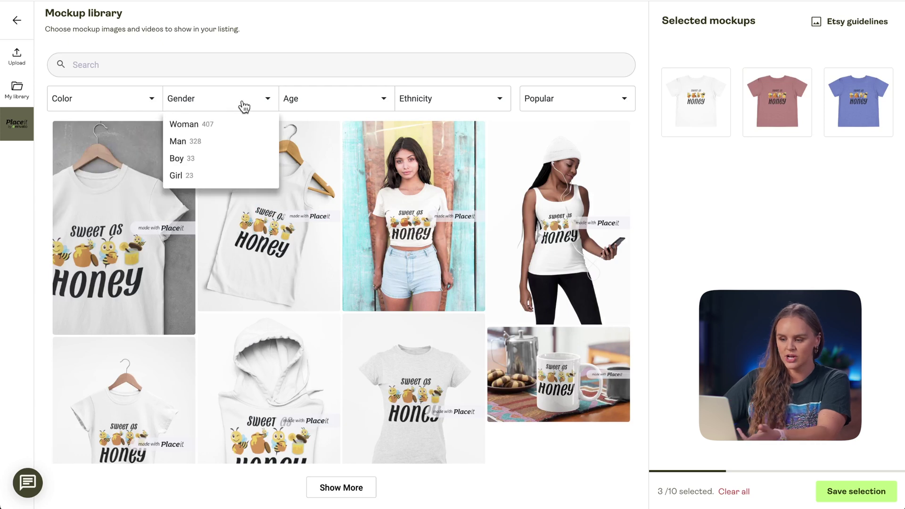
click(337, 111)
click(436, 110)
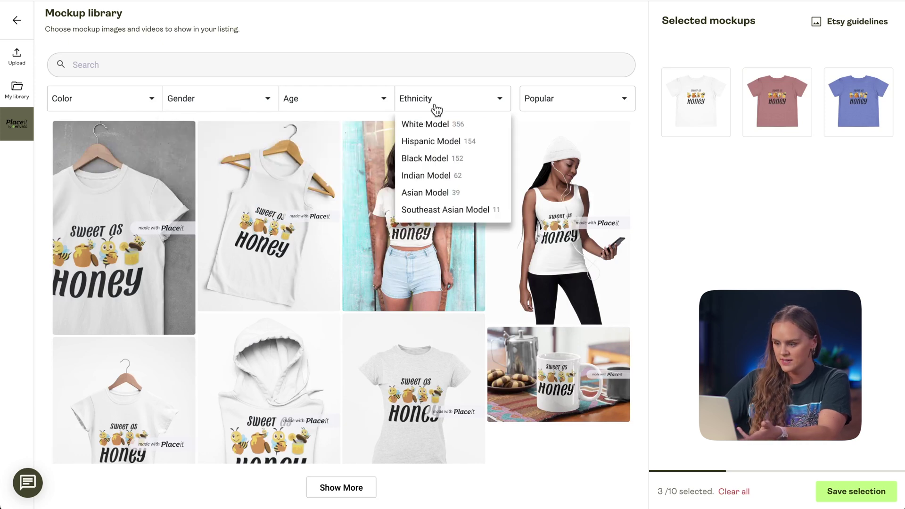
click(600, 105)
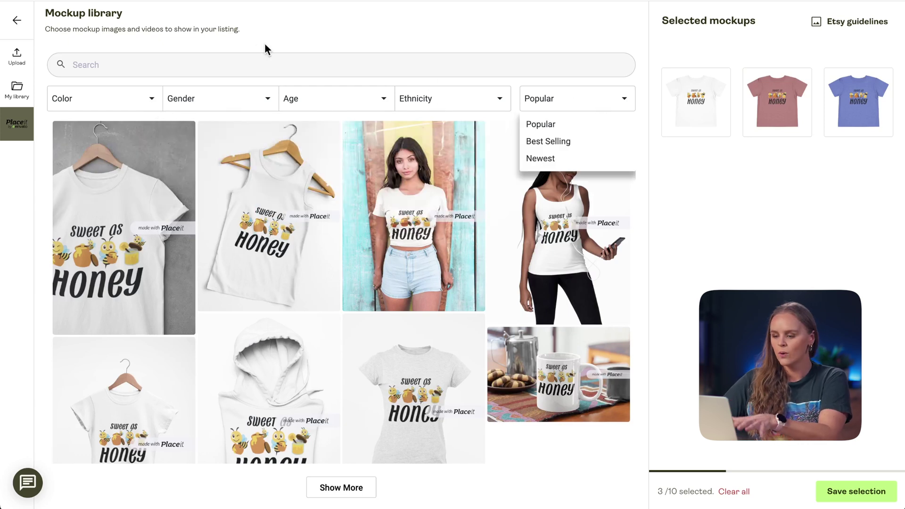
click(230, 63)
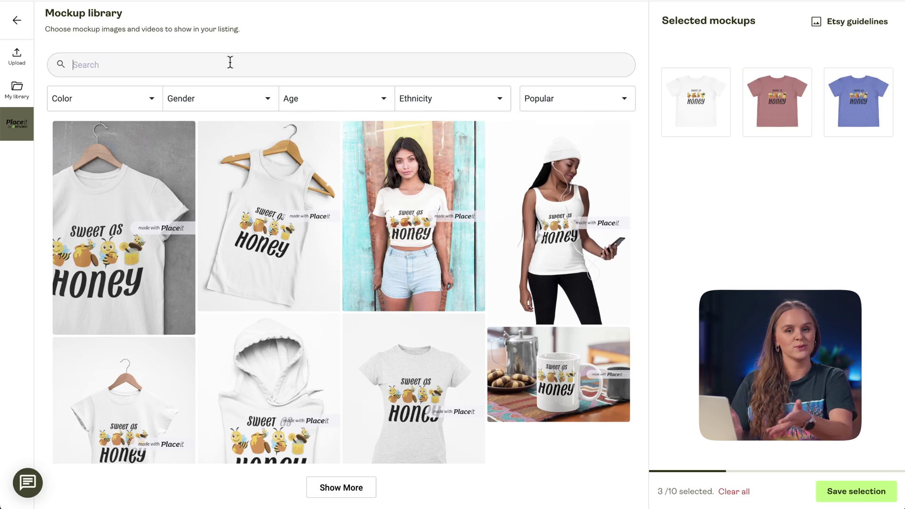
Search Placeit for 'toddler tshirt mockup' and preview the seated baby mockup
text(toddler)
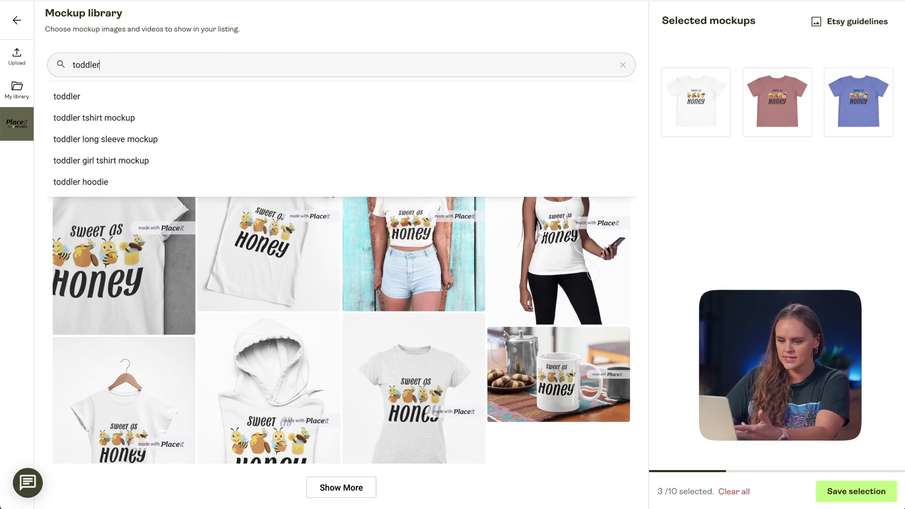
click(130, 118)
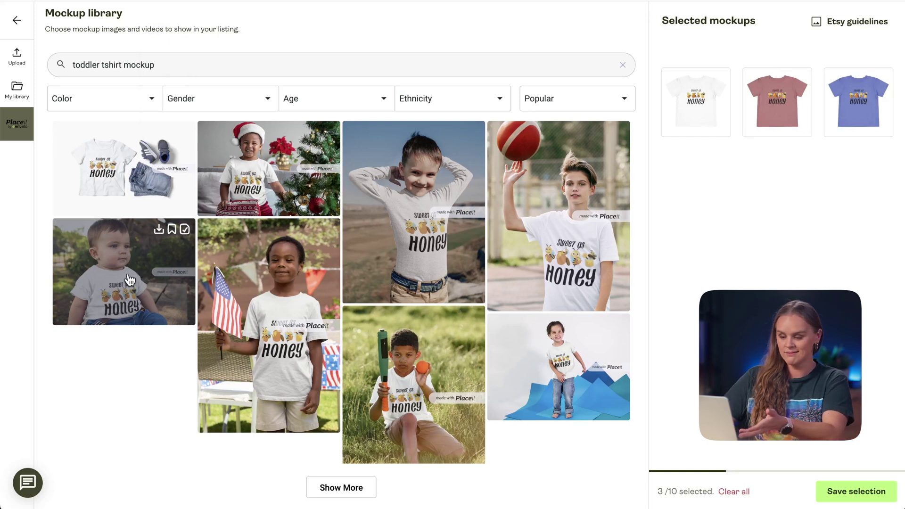
click(129, 280)
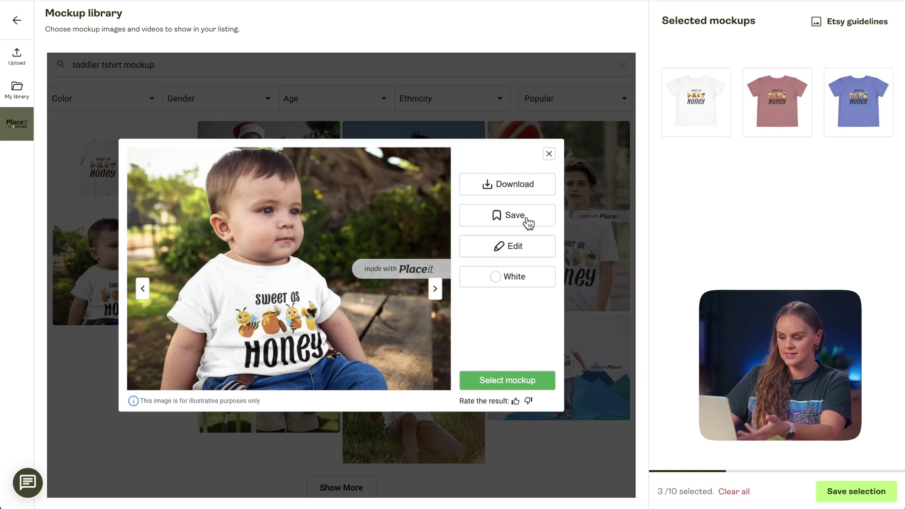
Move the design up, shrink it, and apply the new placement on the baby's shirt
click(515, 249)
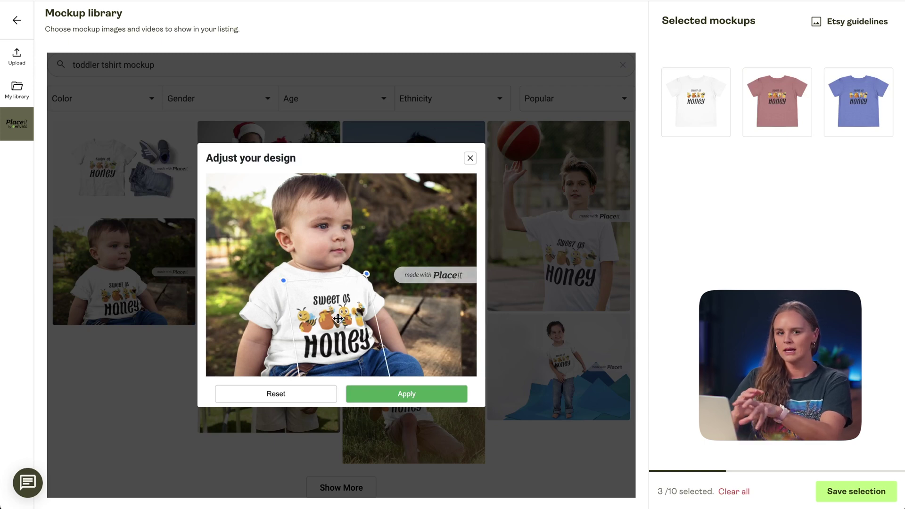
mouse_move(338, 318)
mouse_down()
mouse_move(328, 333)
mouse_move(315, 325)
mouse_move(325, 324)
mouse_up()
drag(365, 274, 360, 283)
drag(334, 320, 334, 315)
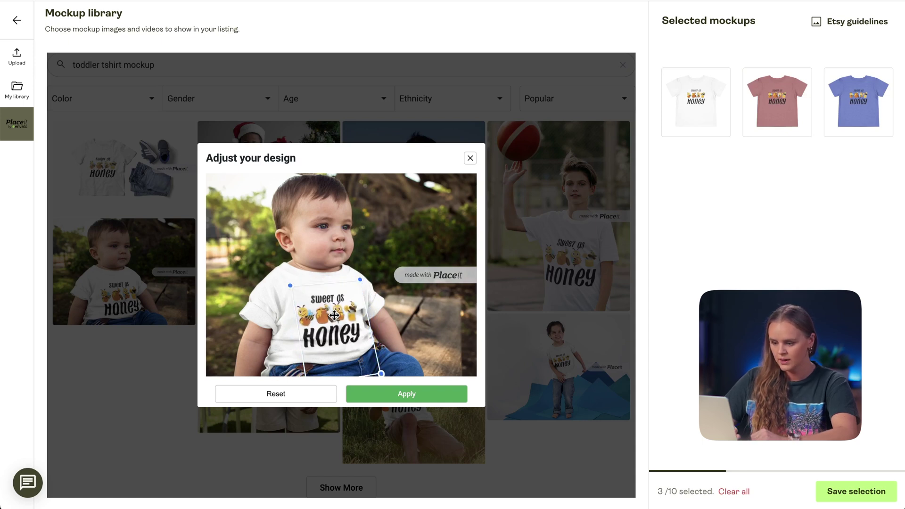
click(413, 398)
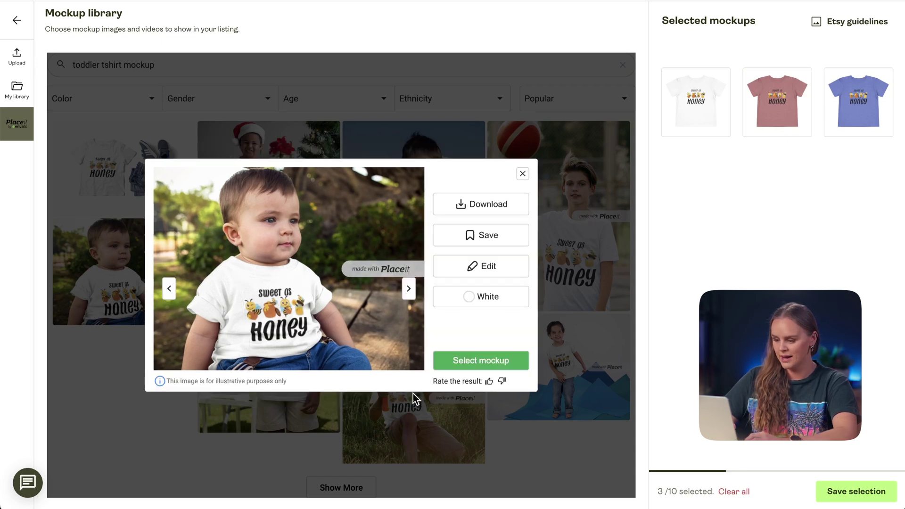
Set the seated-baby mockup shirt colour to Heather Columbia Blue
click(473, 306)
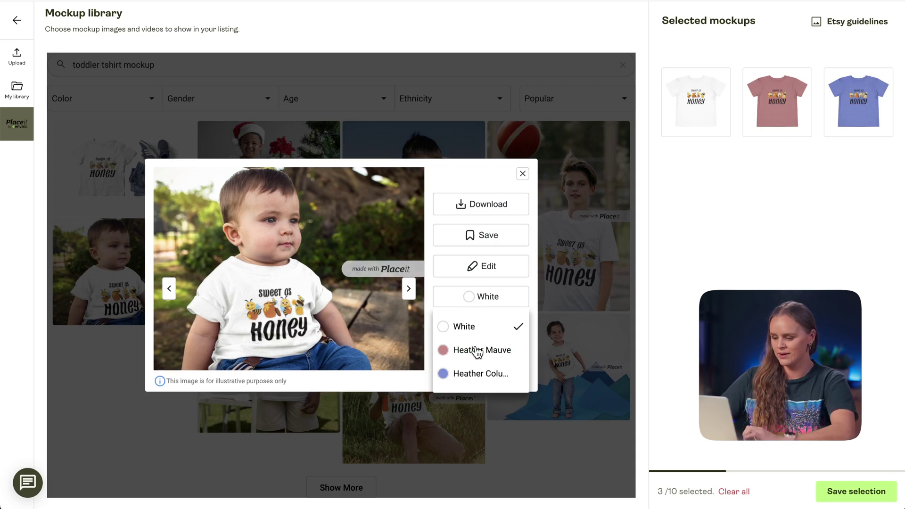
click(489, 354)
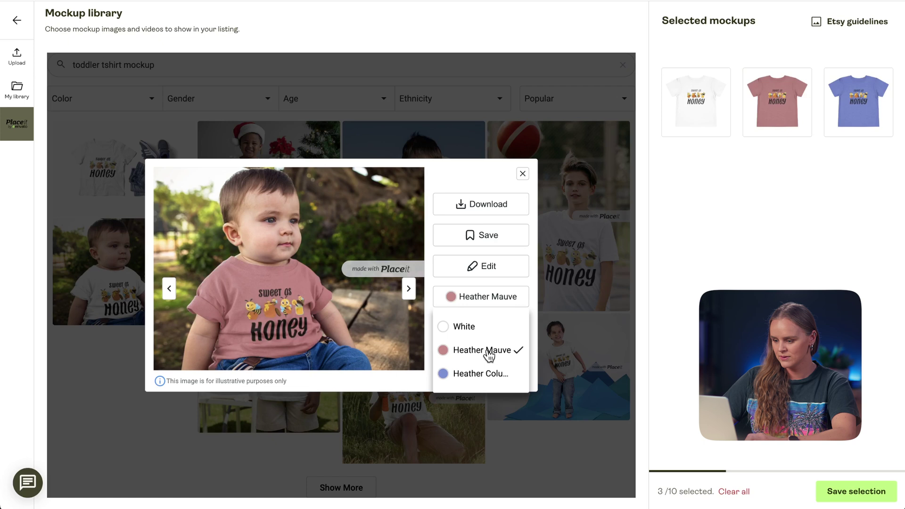
click(492, 374)
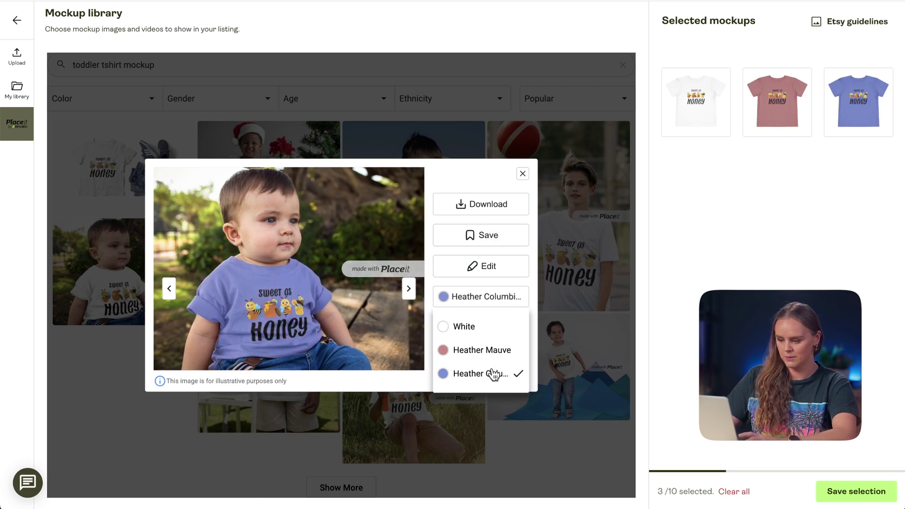
click(485, 306)
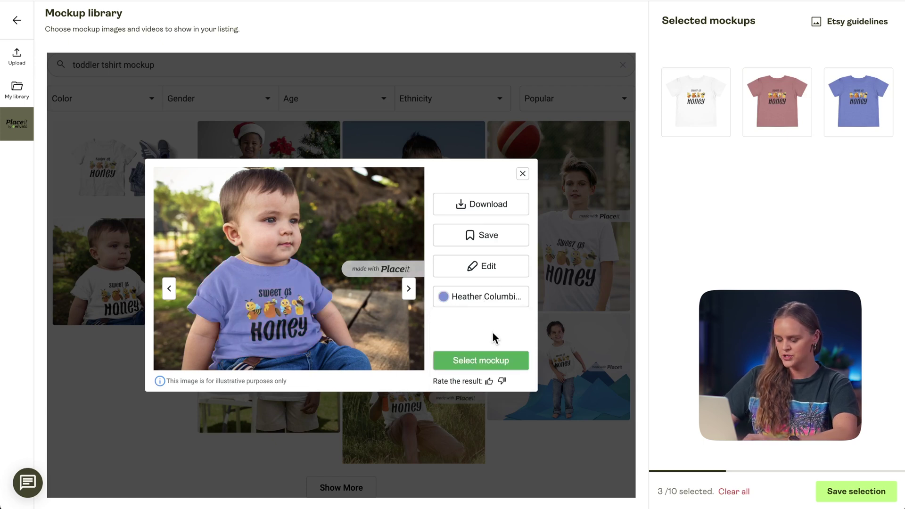
Sign in to Placeit to add the blue-shirt baby photo, then close the preview
click(483, 362)
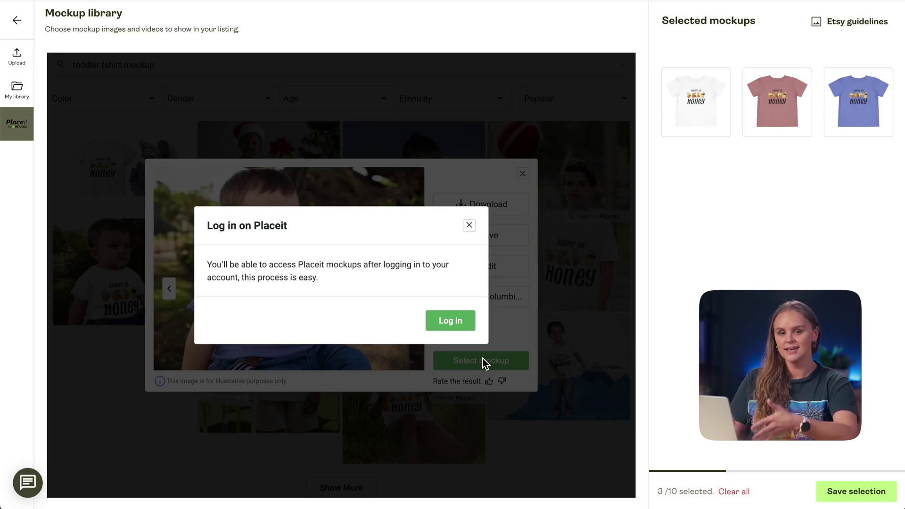
click(460, 322)
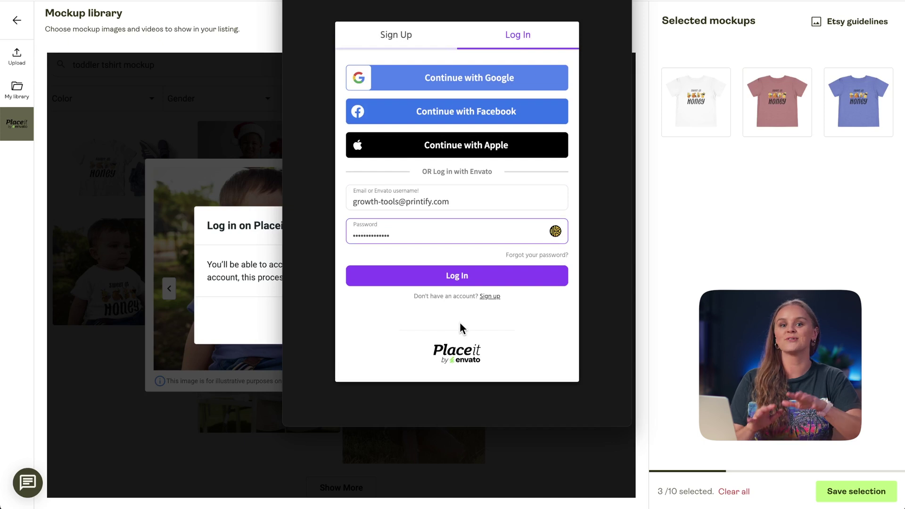
click(453, 281)
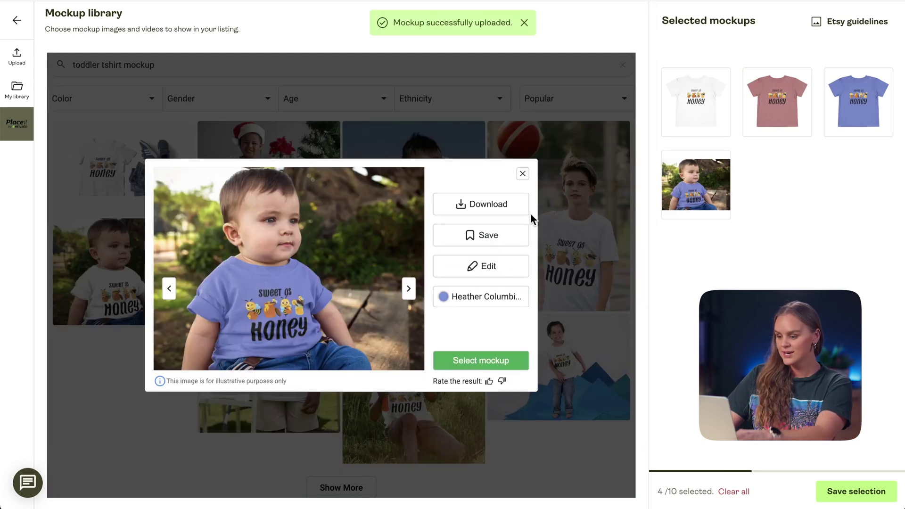
click(522, 175)
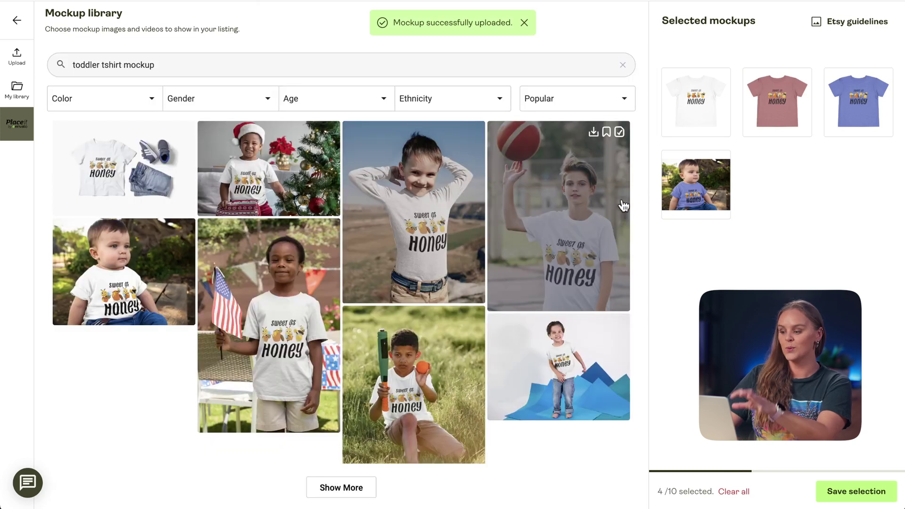
Load more Placeit mockups and preview the toddler-in-the-grass photo
mouse_move(693, 201)
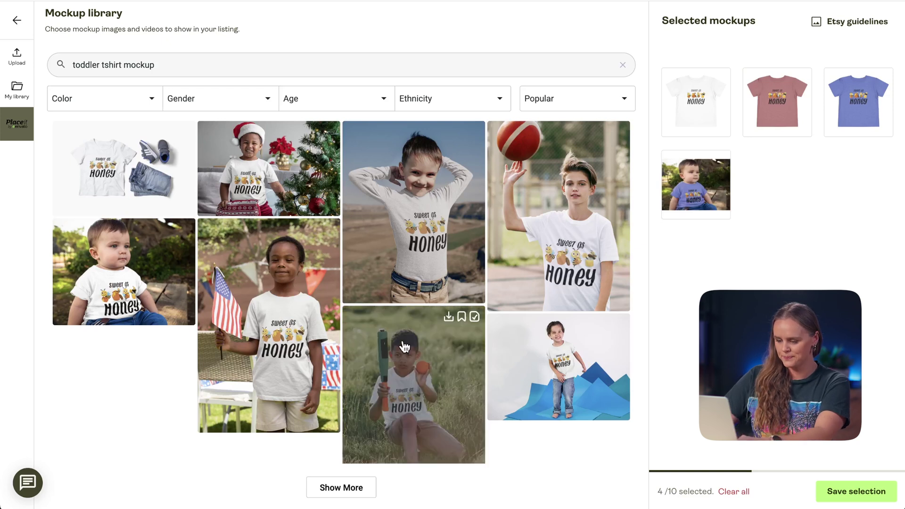
click(348, 489)
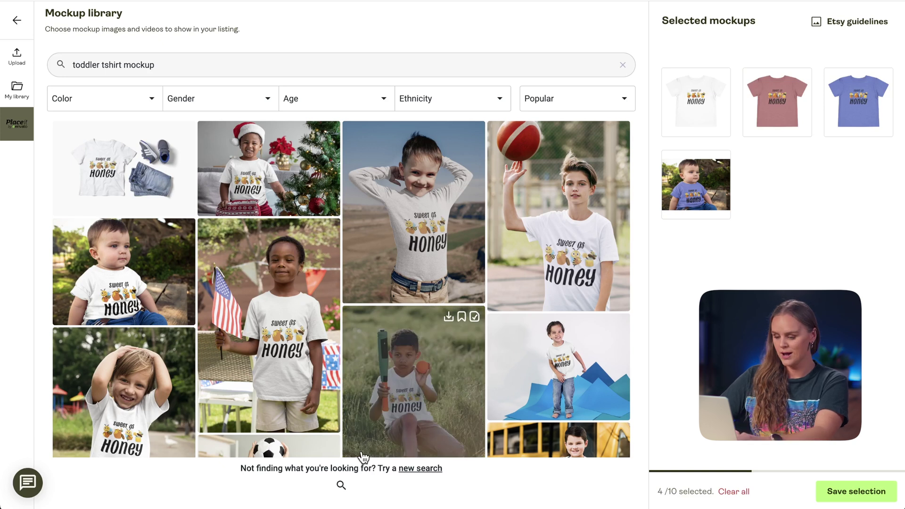
scroll(363, 456, down, 5)
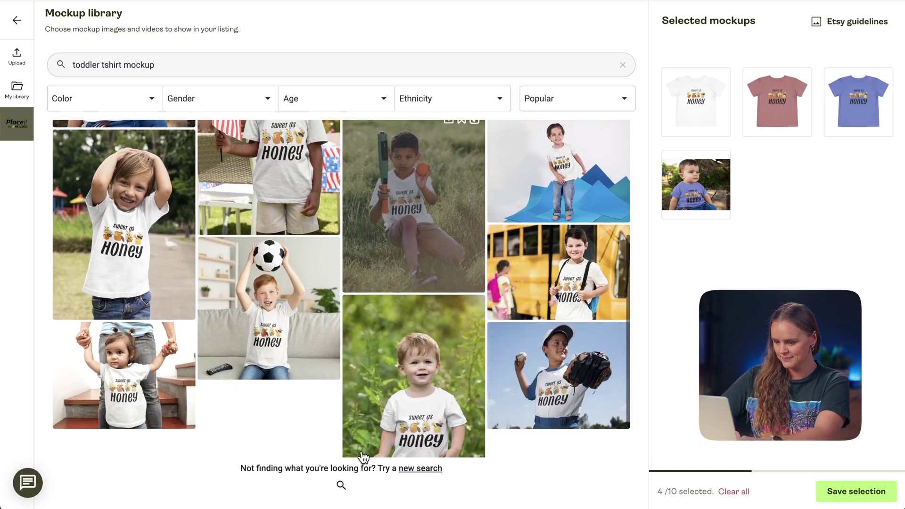
scroll(363, 456, down, 1)
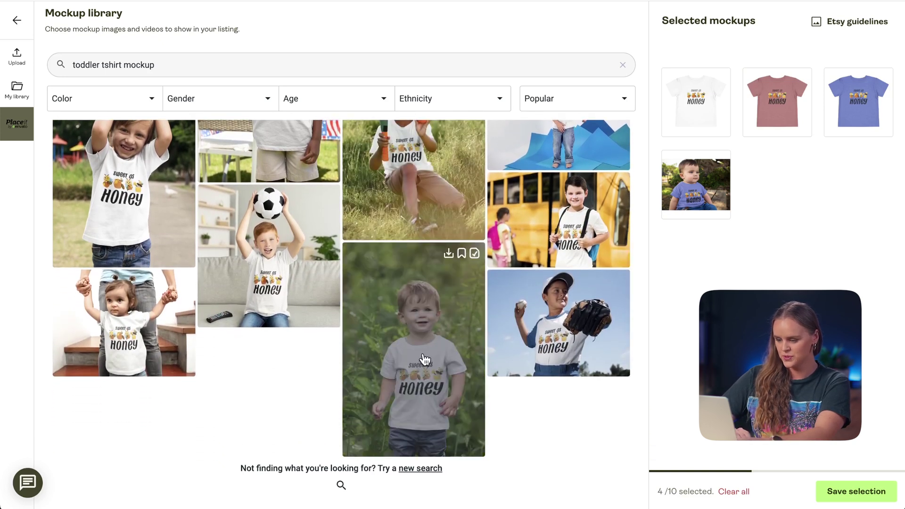
click(424, 359)
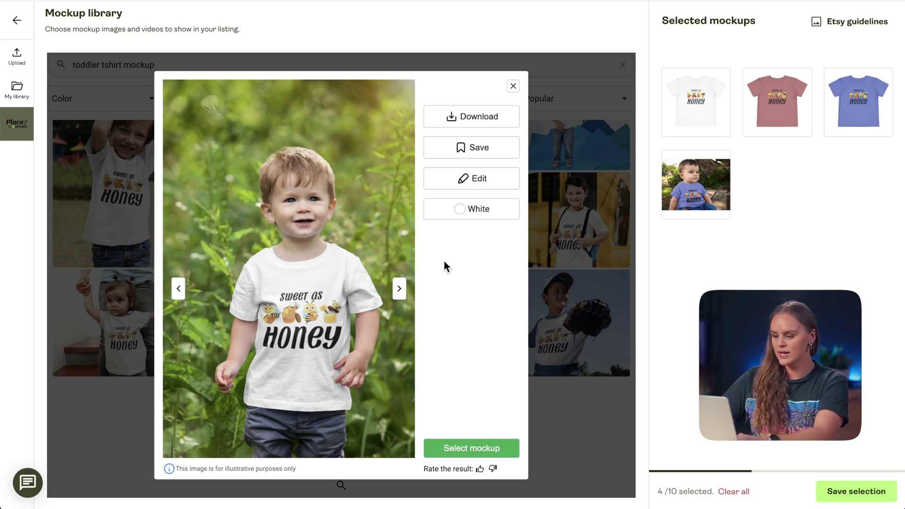
Shrink and re-centre the design on the toddler's shirt and apply it
click(457, 177)
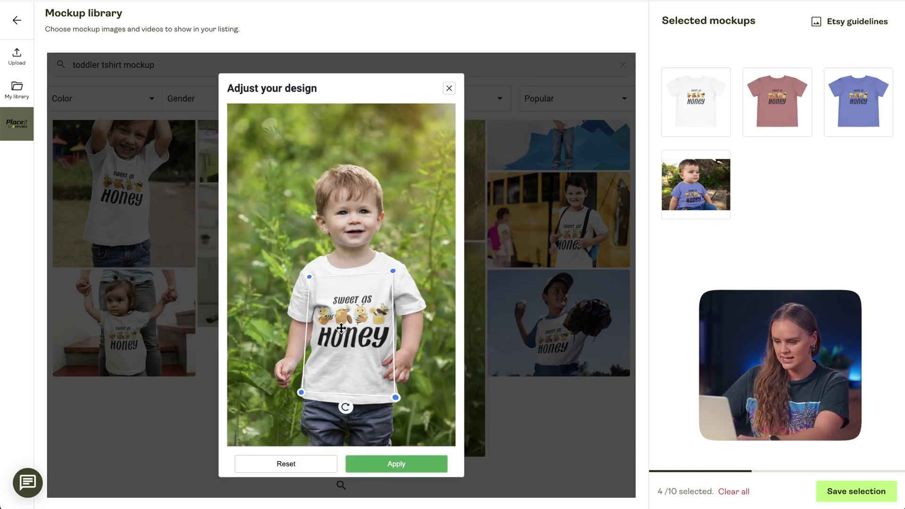
drag(341, 325, 344, 323)
drag(397, 389, 390, 379)
drag(355, 325, 358, 322)
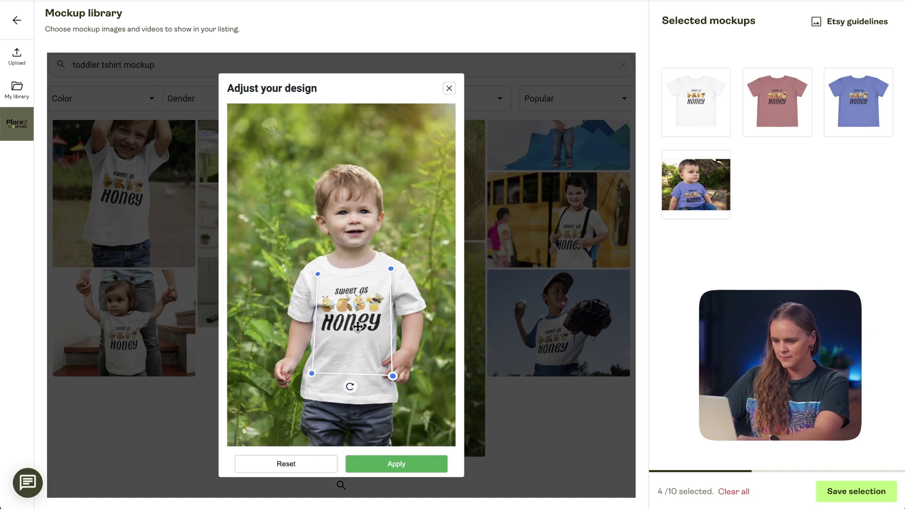
click(398, 465)
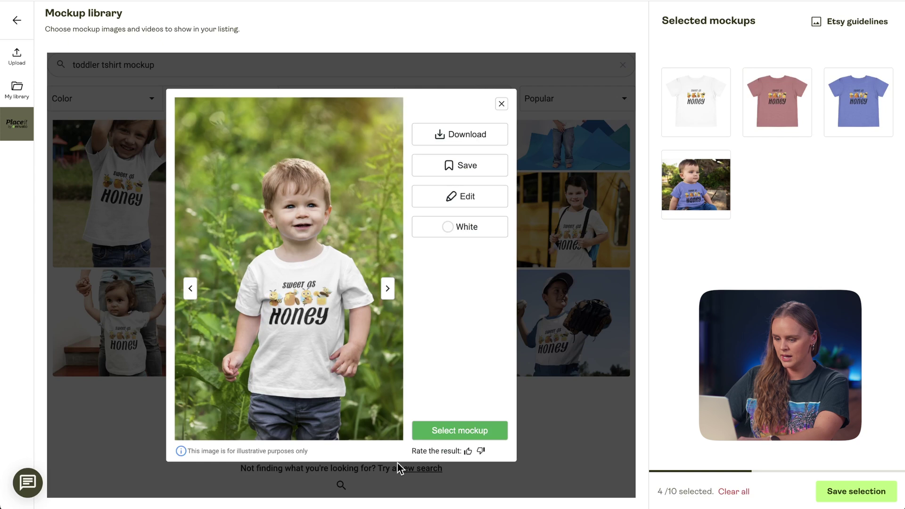
Make the shirt Heather Mauve, add the photo to the listing, and close the preview
click(451, 233)
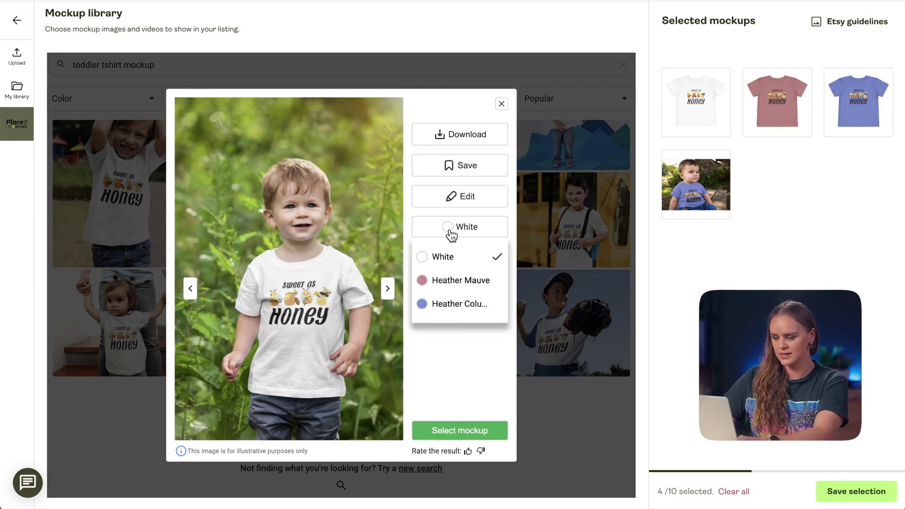
click(461, 282)
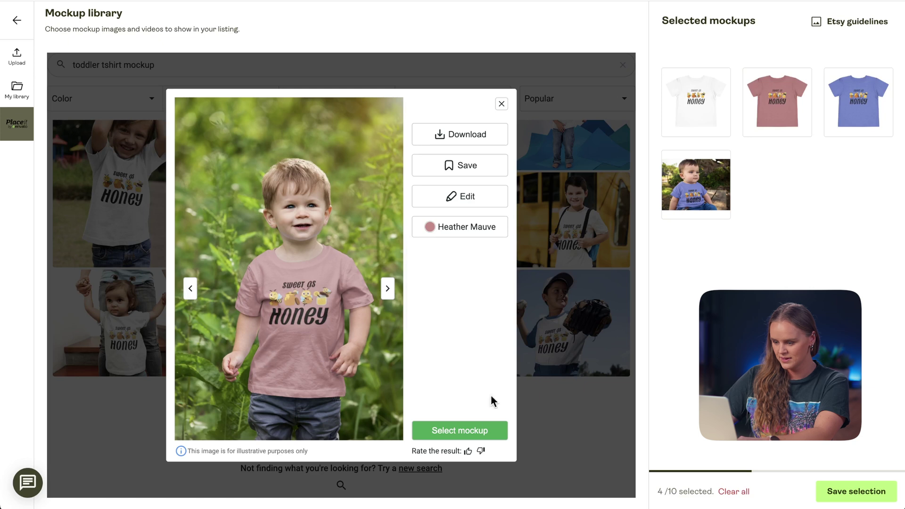
click(467, 431)
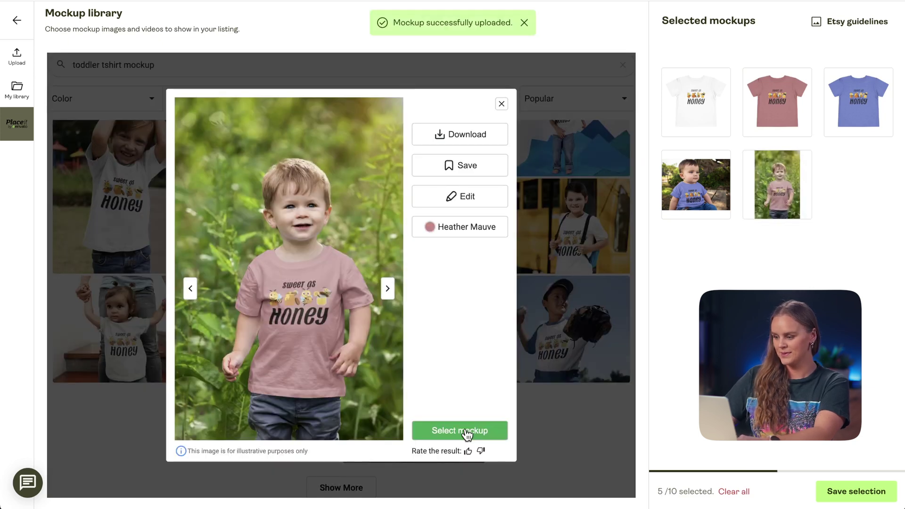
mouse_move(797, 189)
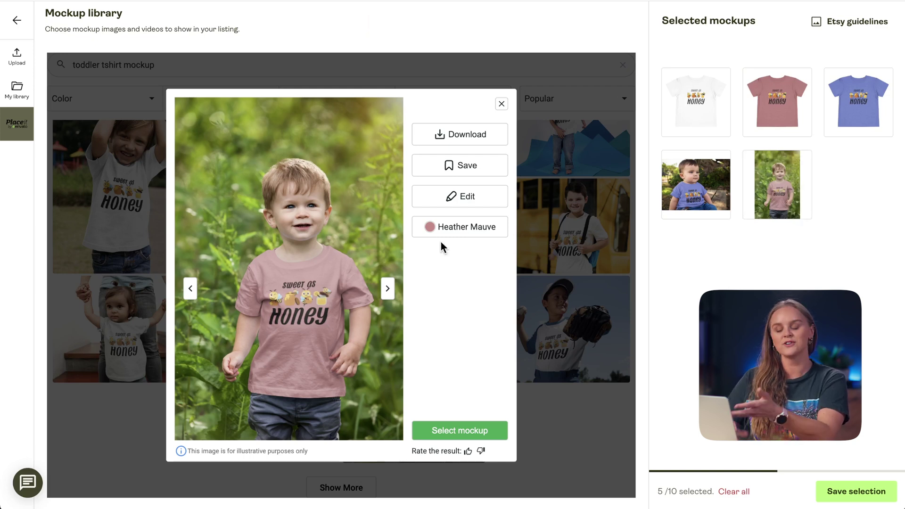
click(500, 105)
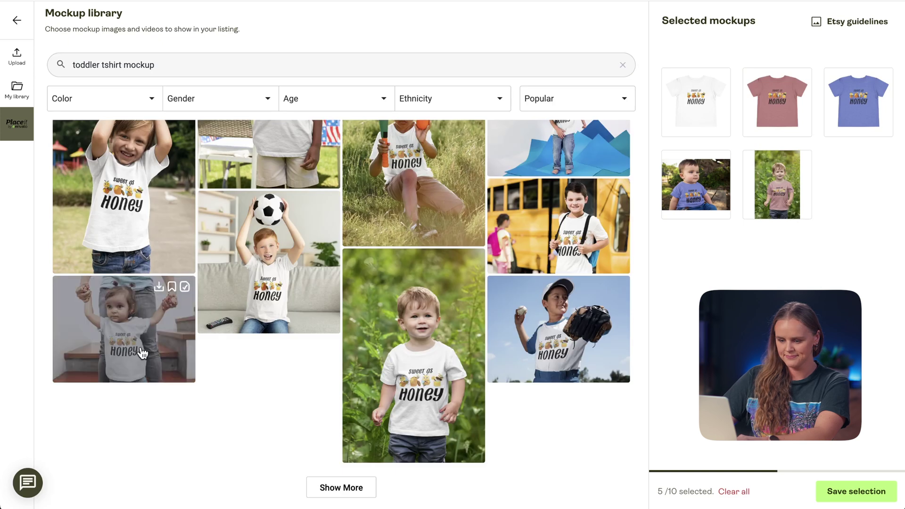
Add the baby-on-the-stairs mockup with default placement and save all six mockups to the product
click(126, 335)
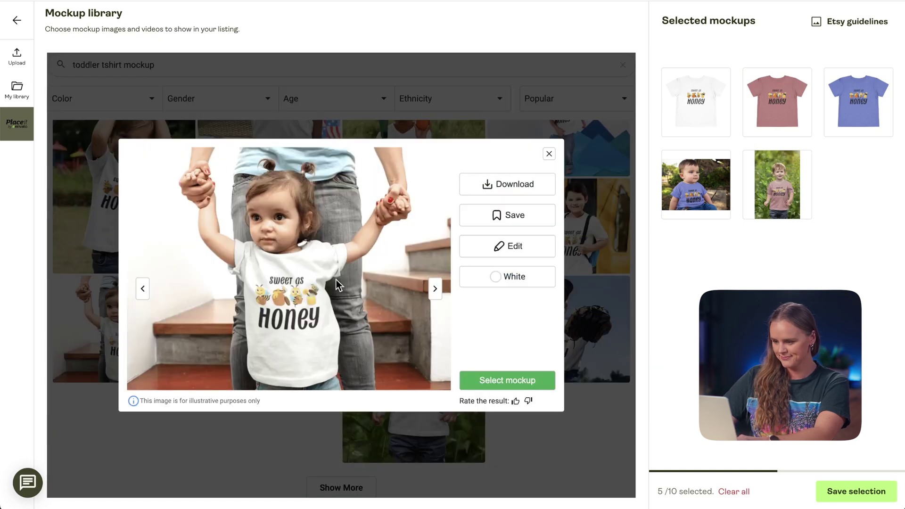
click(509, 259)
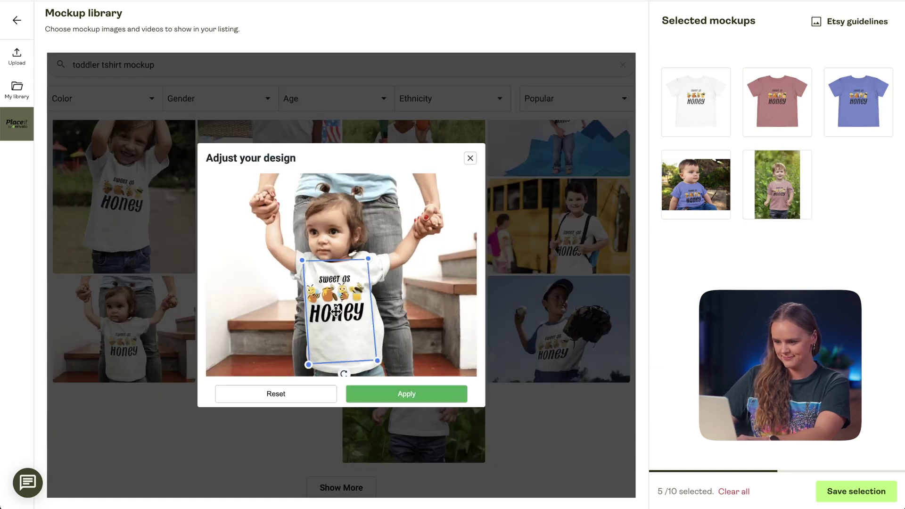
click(400, 396)
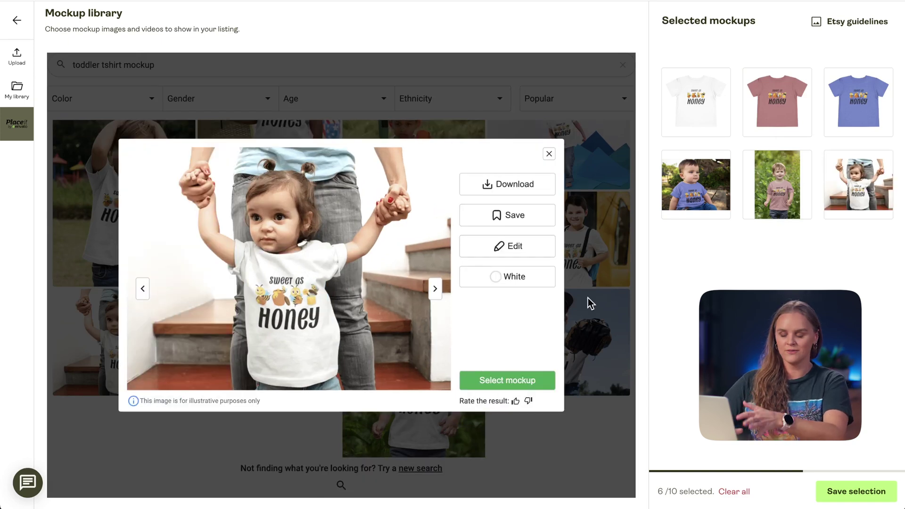
mouse_move(693, 210)
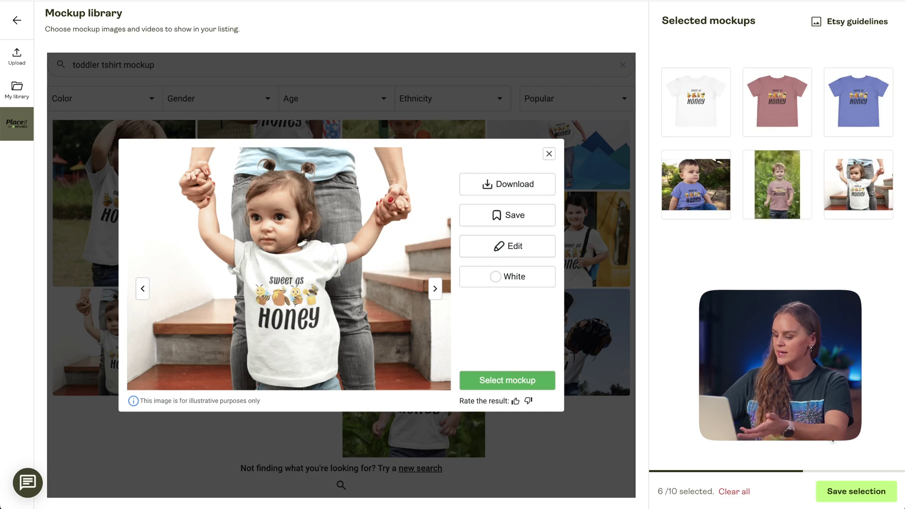
click(856, 490)
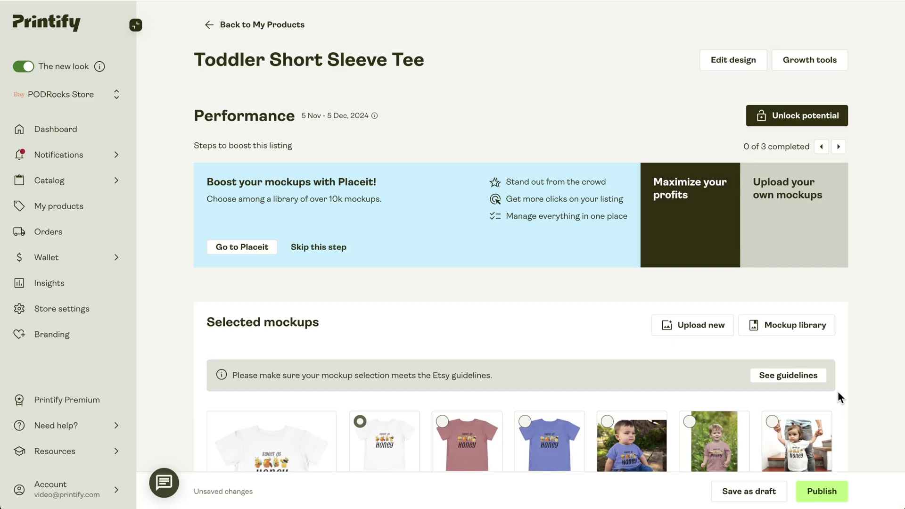
Scroll down the Toddler Short Sleeve Tee page to review its selected mockups
scroll(837, 398, down, 3)
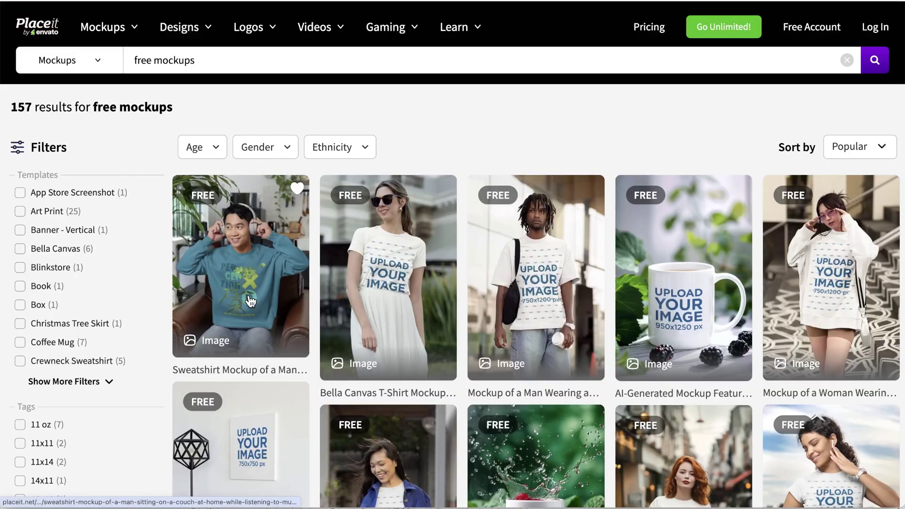
Download the 87-shirt mockup and pick the $7.95 single-mockup purchase over the unlimited plan
scroll(251, 301, down, 5)
scroll(251, 301, down, 2)
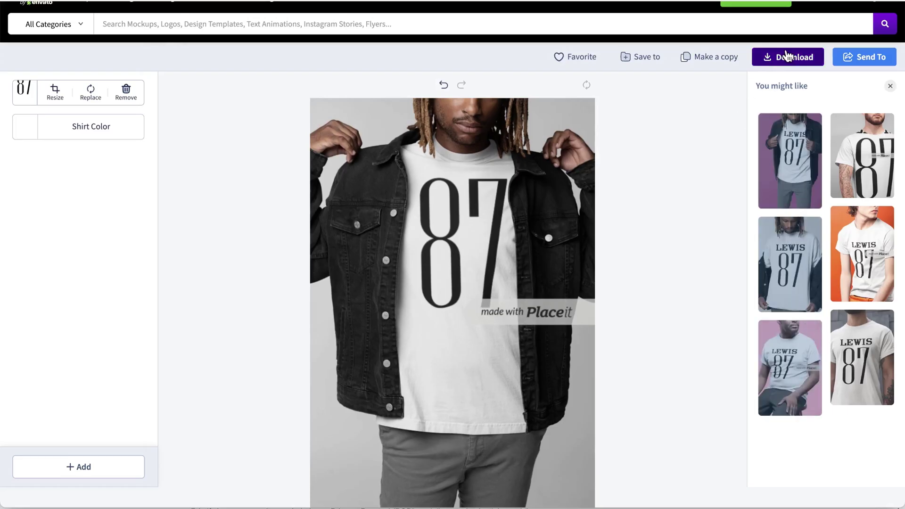
click(787, 58)
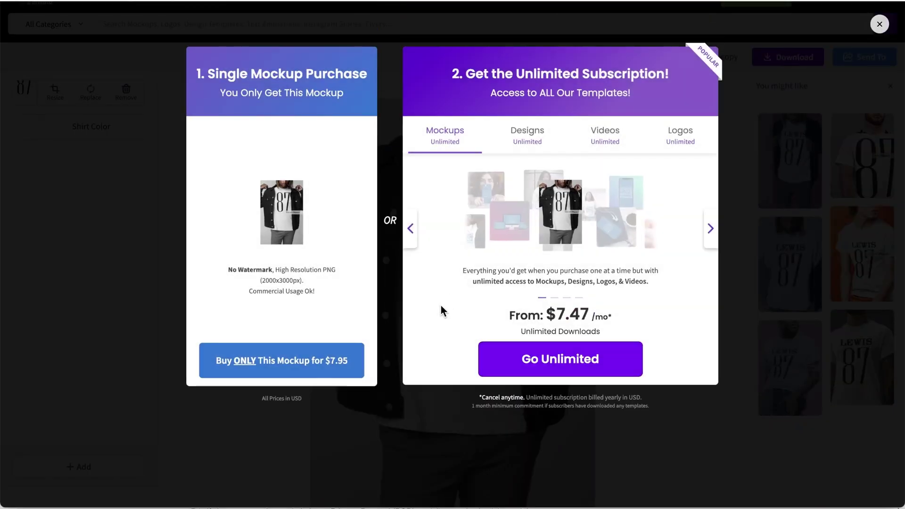
click(282, 363)
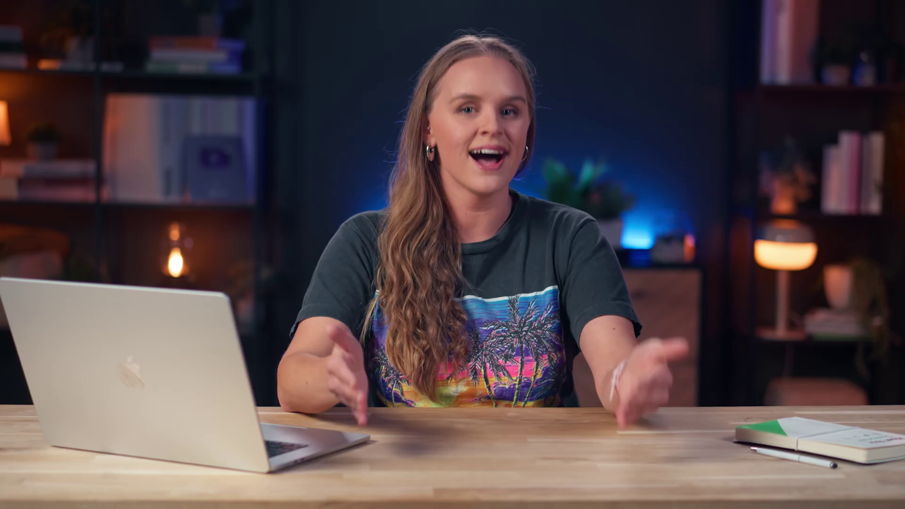